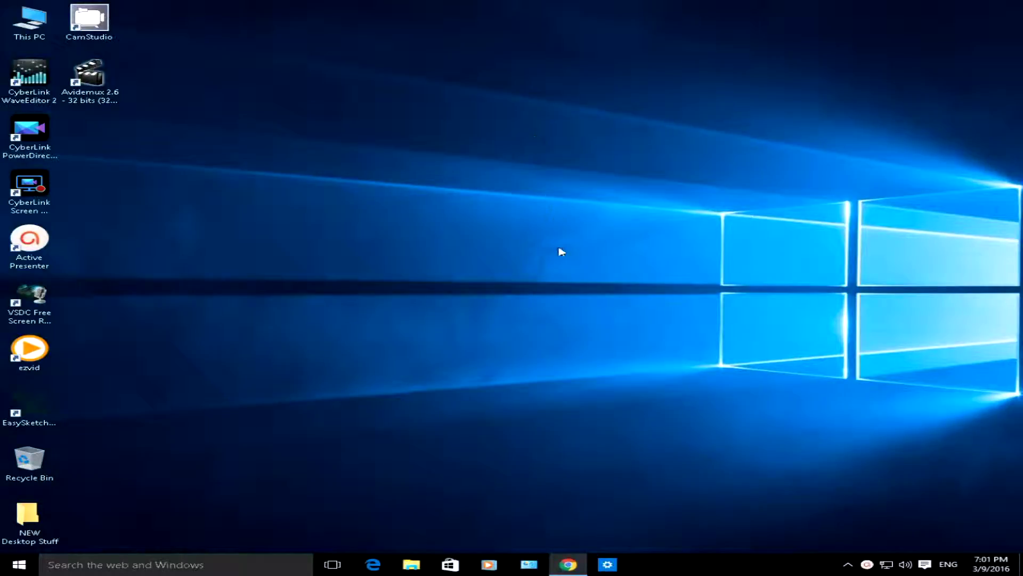
# Bring the Twitter window forward and open the RA profile menu showing Settings.
pyautogui.click(570, 569)
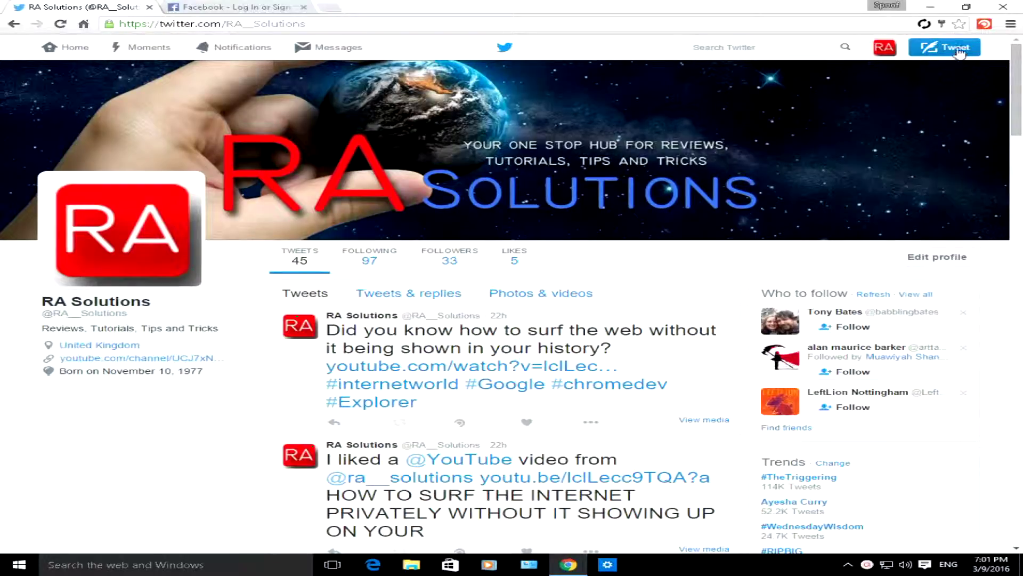
pyautogui.click(886, 51)
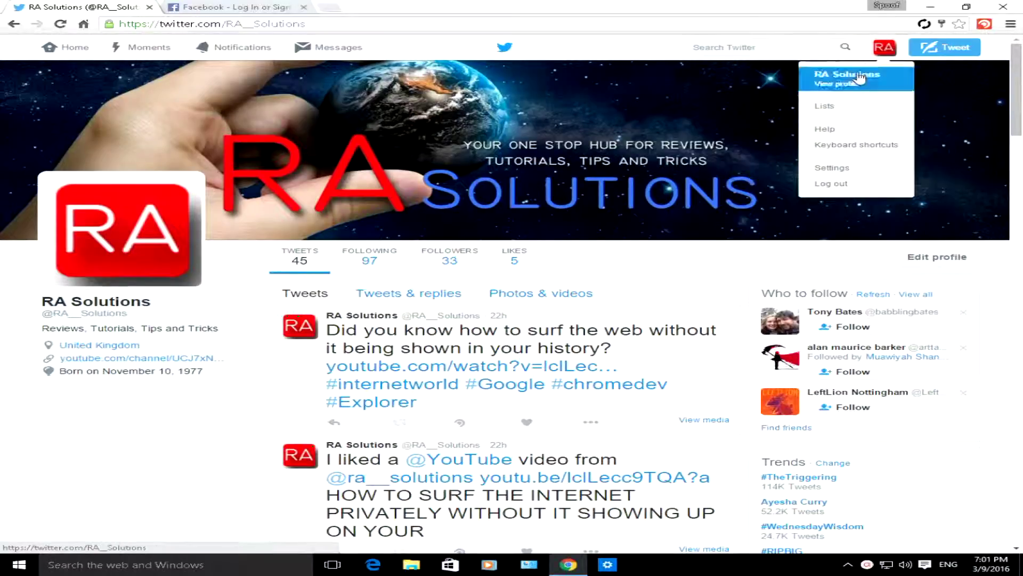
pyautogui.click(841, 171)
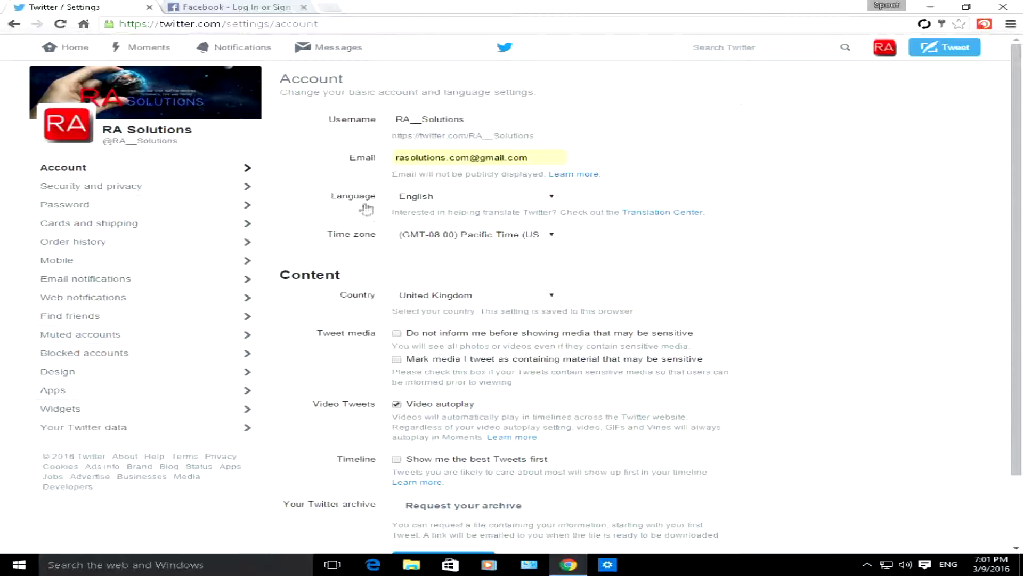
pyautogui.scroll(-2, 374, 195)
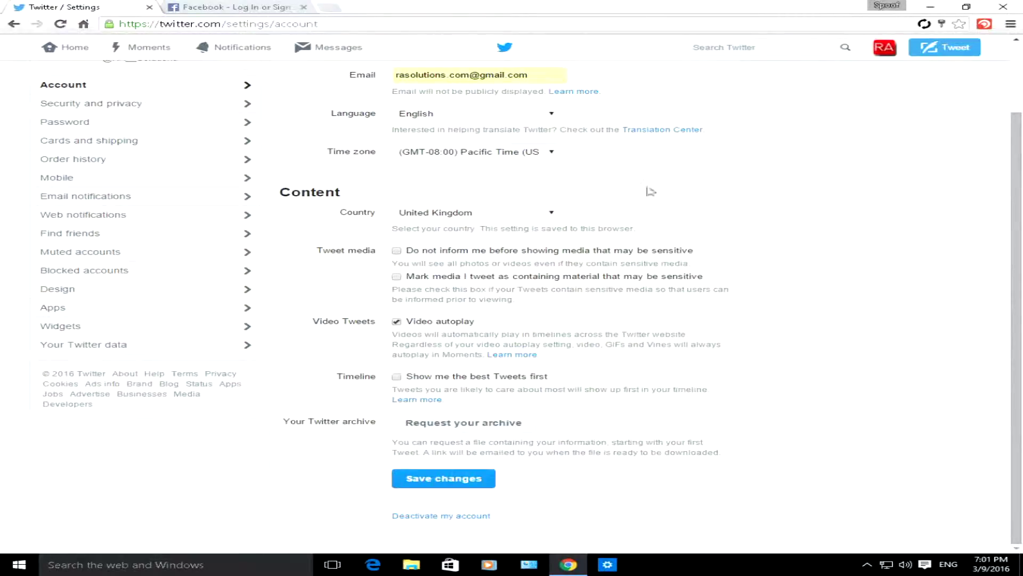
pyautogui.scroll(2, 94, 99)
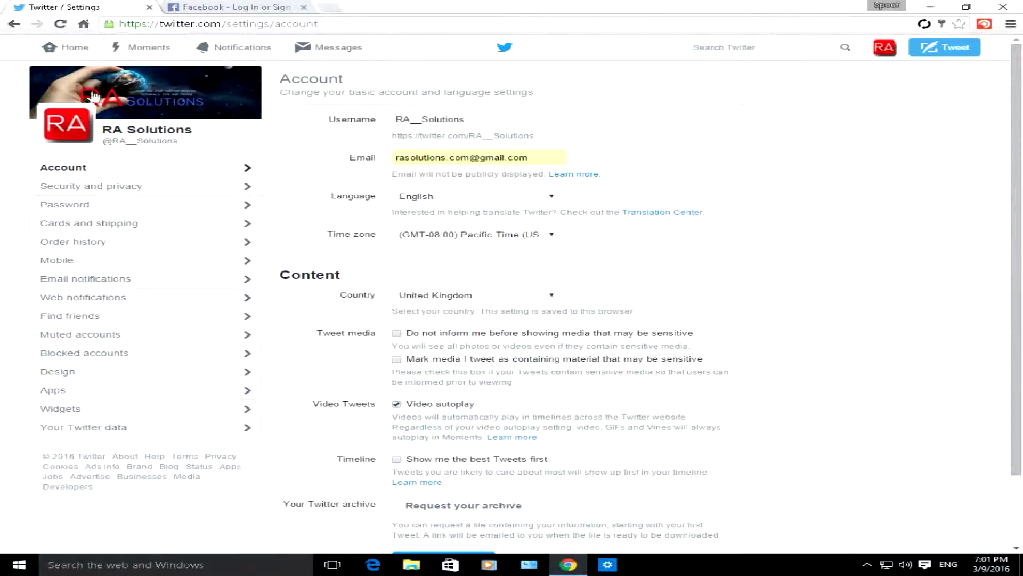
# Open Security and privacy and scroll through its login verification, tagging and location options.
pyautogui.click(129, 191)
pyautogui.scroll(-4, 395, 182)
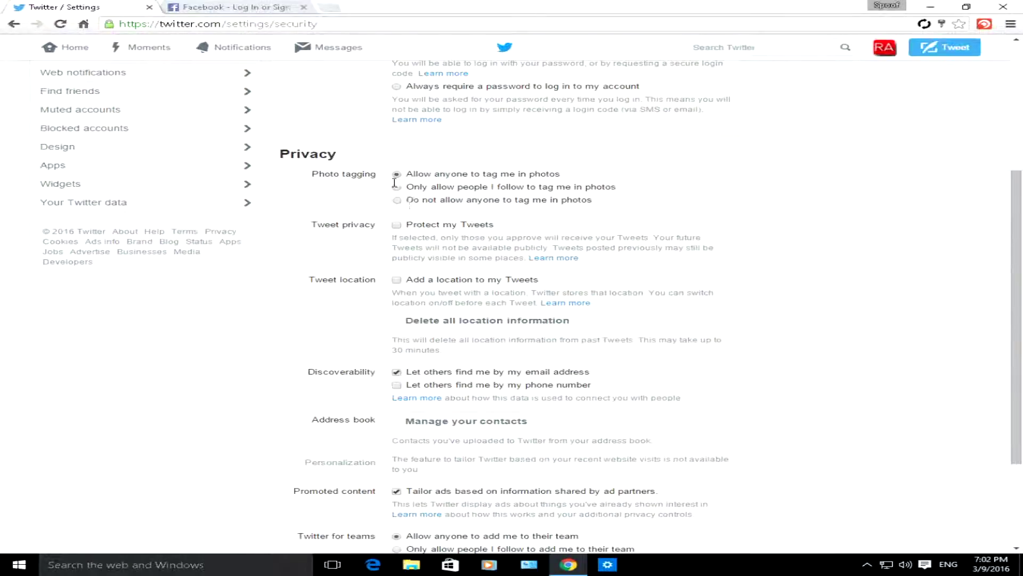
pyautogui.scroll(4, 542, 226)
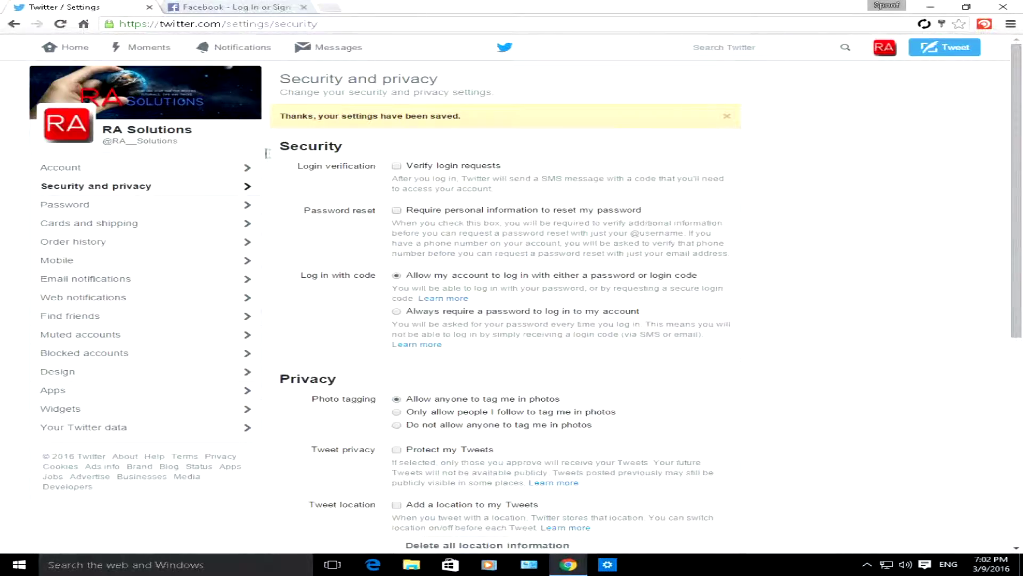
pyautogui.scroll(-5, 426, 240)
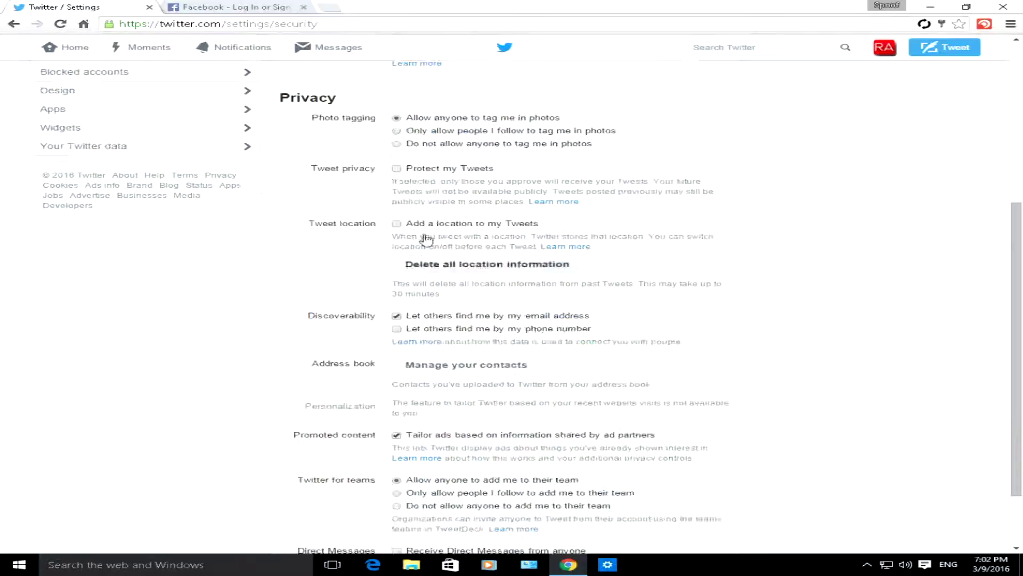
pyautogui.scroll(-1, 637, 454)
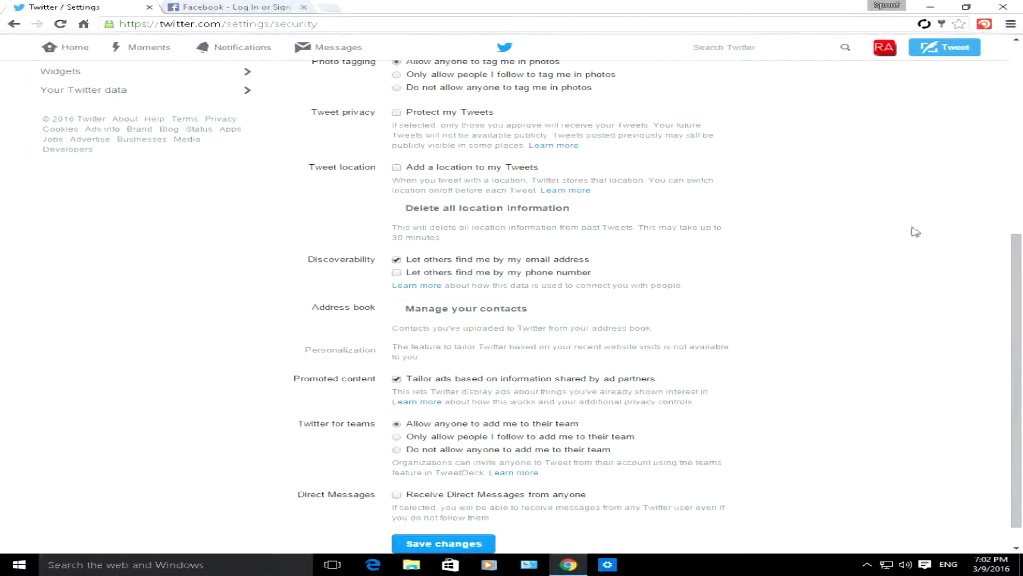
pyautogui.scroll(6, 915, 231)
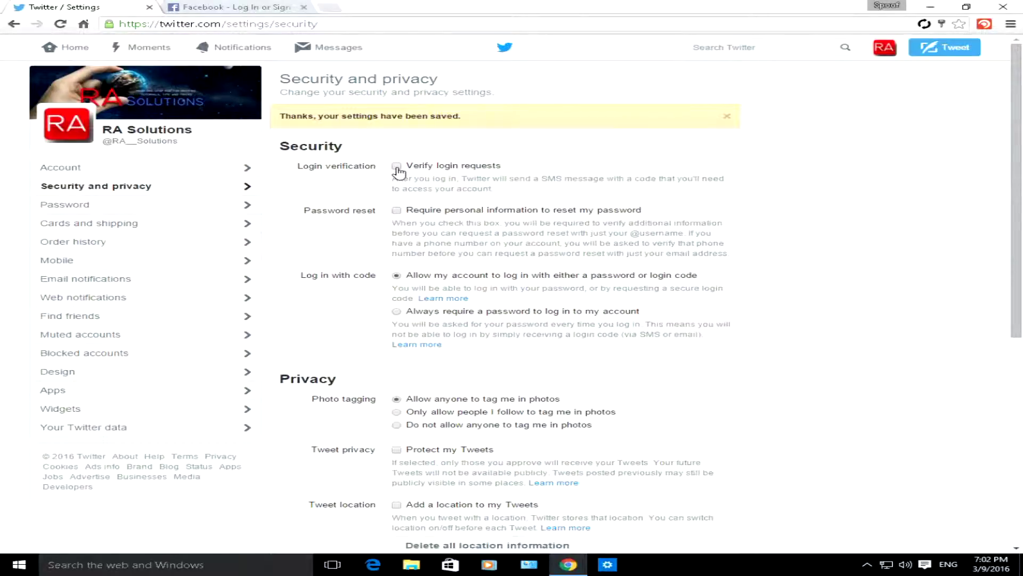
pyautogui.click(397, 167)
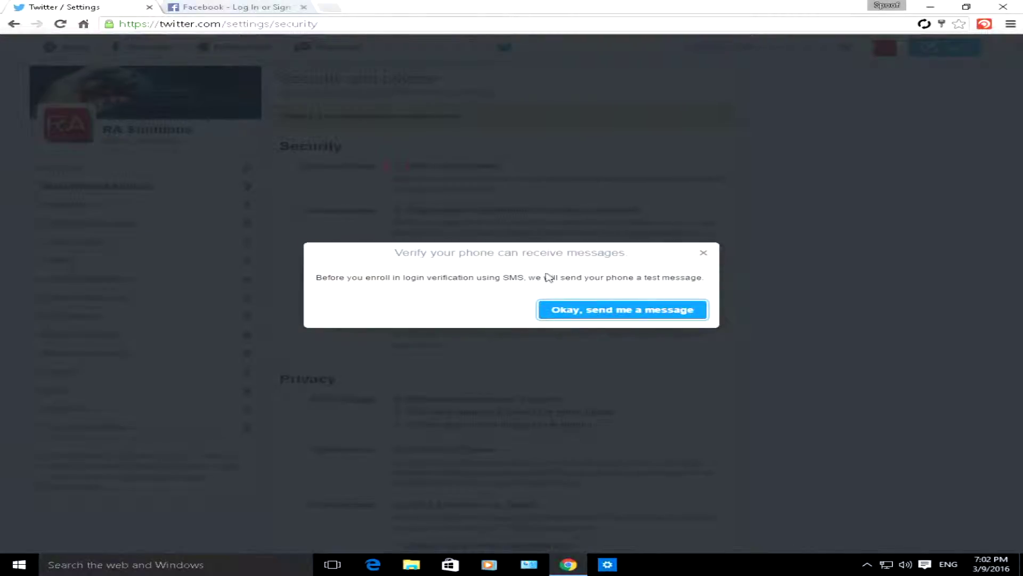
pyautogui.click(703, 254)
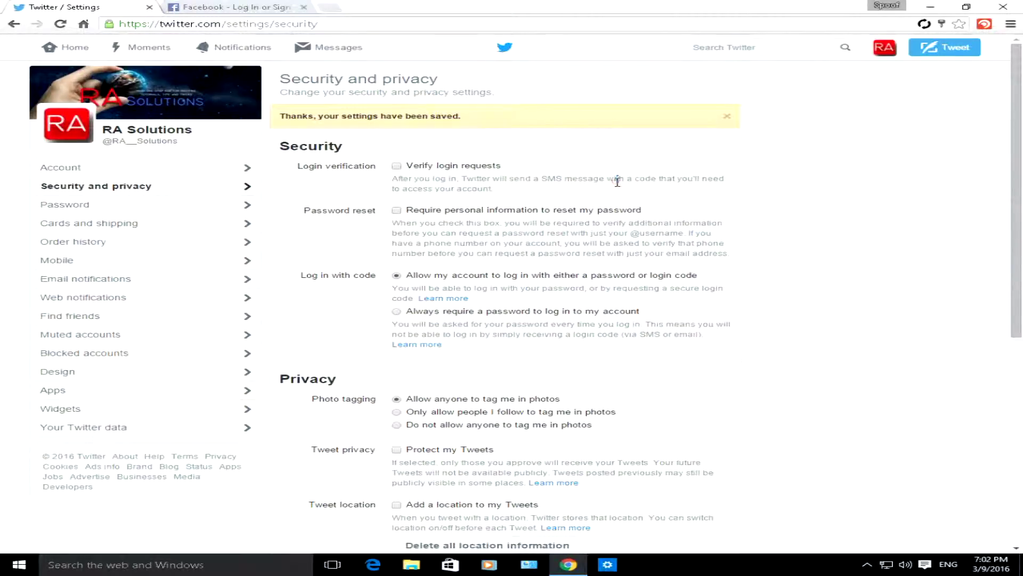
pyautogui.moveTo(617, 179); pyautogui.dragTo(662, 179)
pyautogui.moveTo(328, 210); pyautogui.dragTo(375, 219)
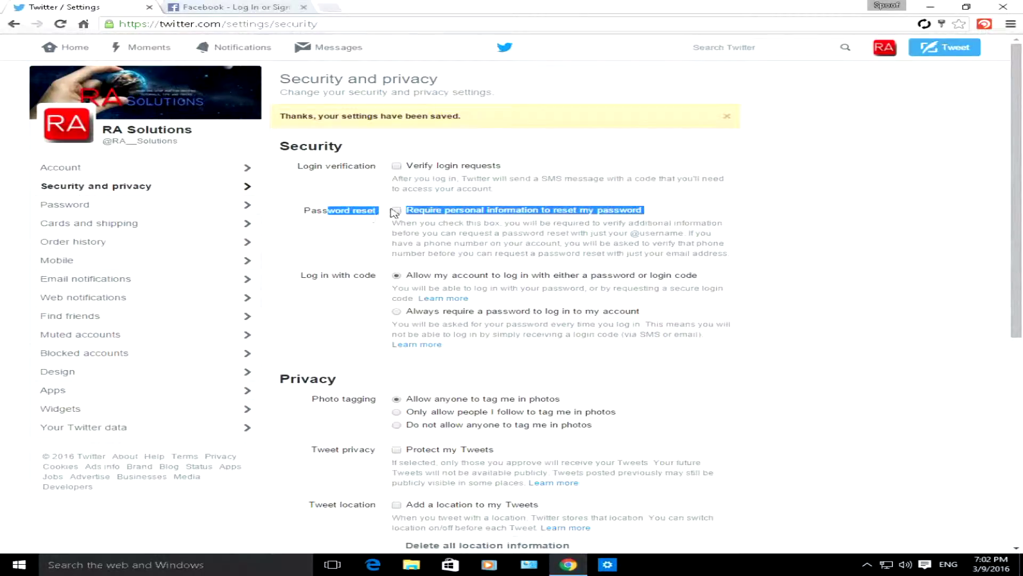
pyautogui.click(642, 210)
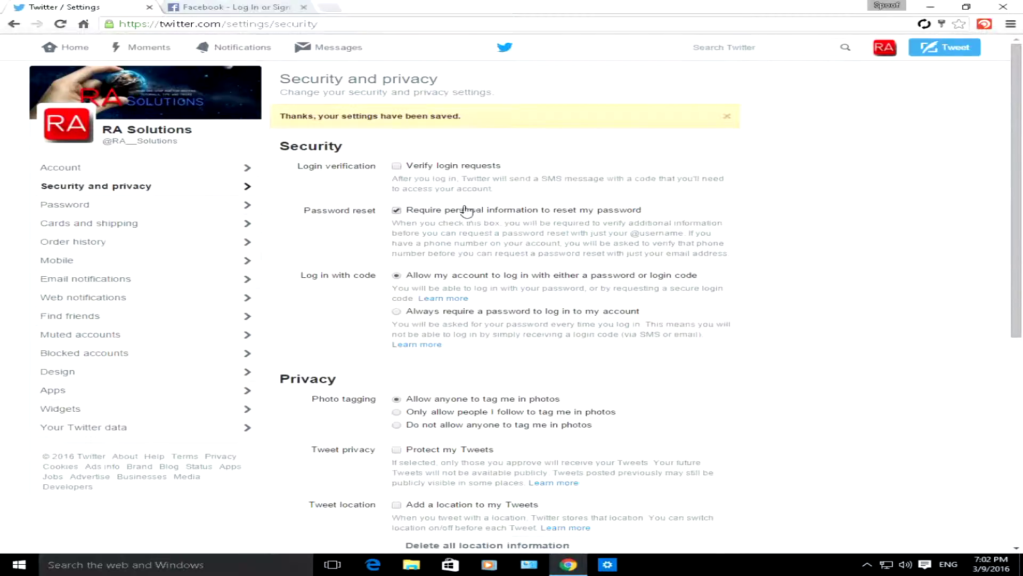
pyautogui.click(396, 210)
pyautogui.click(397, 210)
pyautogui.moveTo(424, 244); pyautogui.dragTo(488, 244)
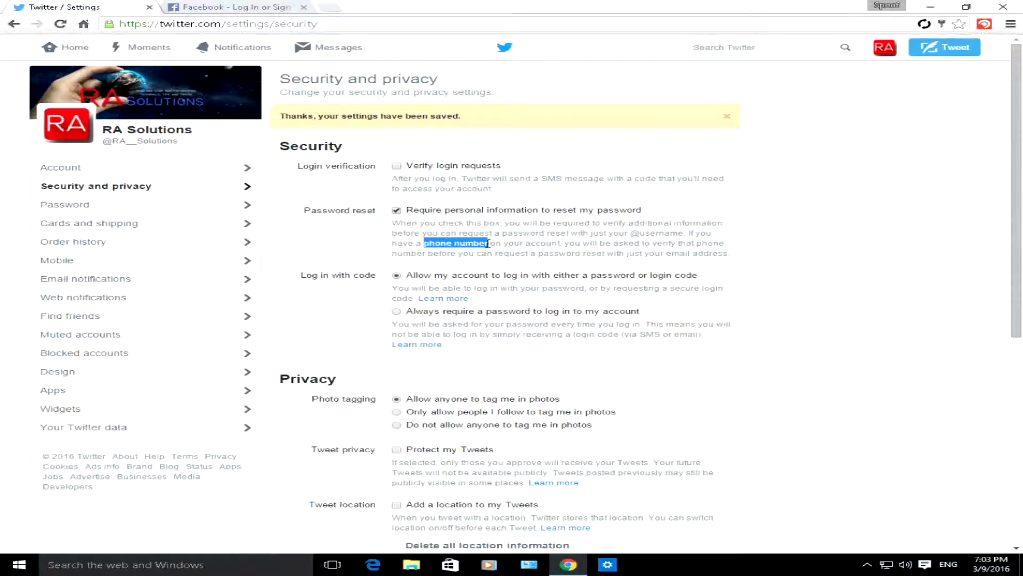
pyautogui.click(396, 210)
pyautogui.moveTo(299, 275); pyautogui.dragTo(375, 278)
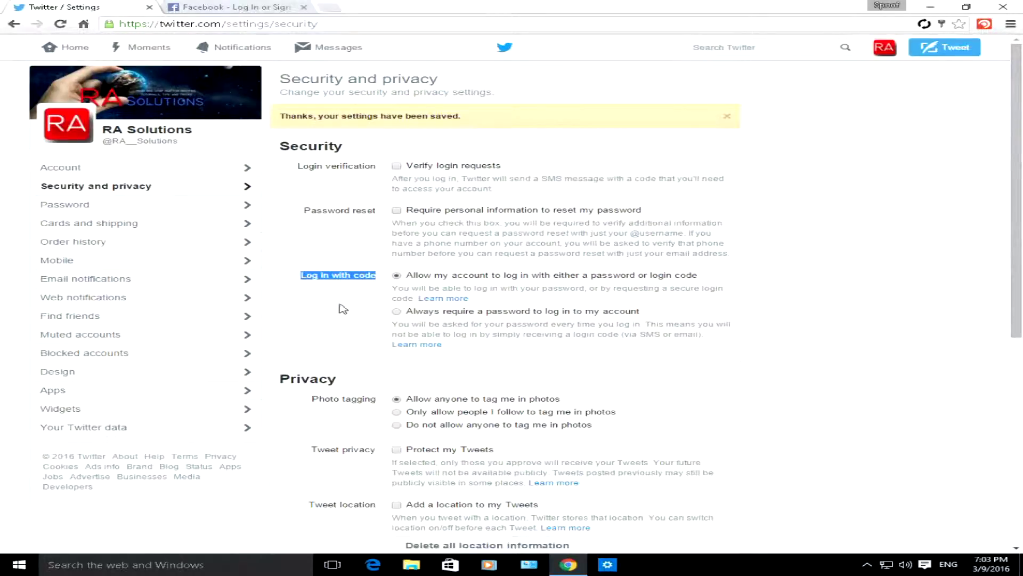
pyautogui.scroll(-4, 343, 309)
pyautogui.scroll(-1, 333, 224)
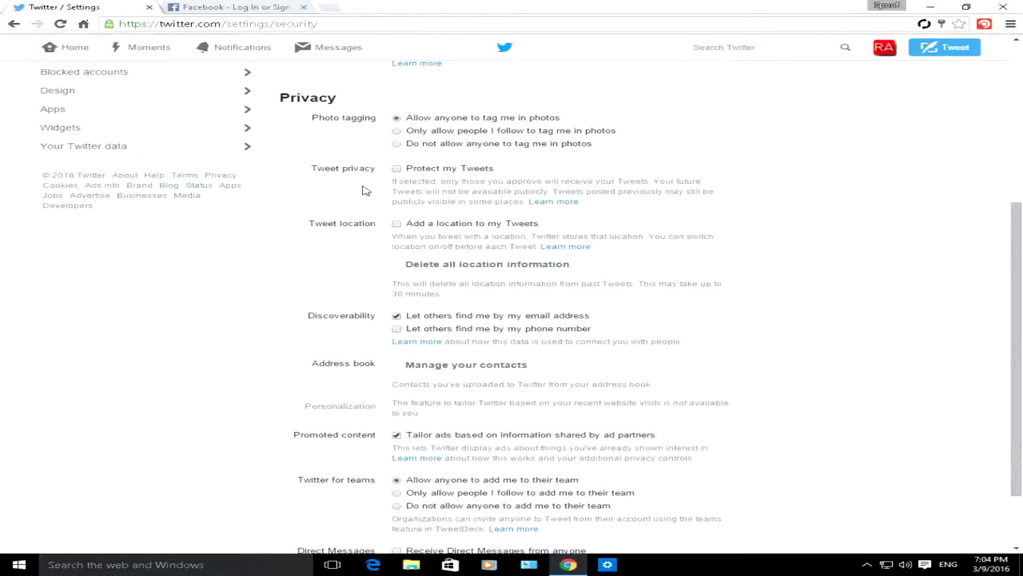
pyautogui.click(396, 169)
pyautogui.click(396, 169)
pyautogui.click(396, 223)
pyautogui.scroll(-3, 350, 224)
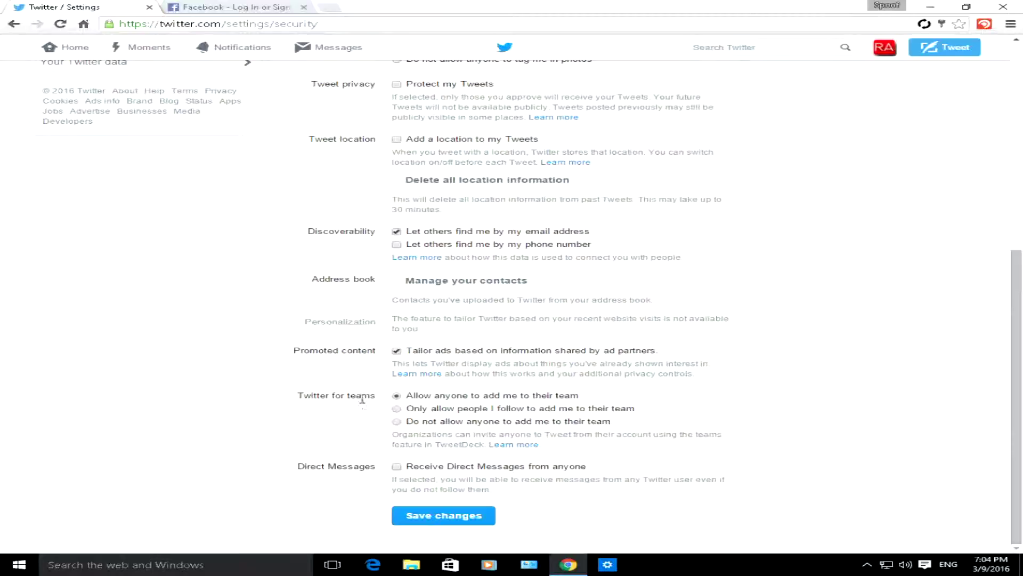
pyautogui.moveTo(308, 467); pyautogui.dragTo(372, 472)
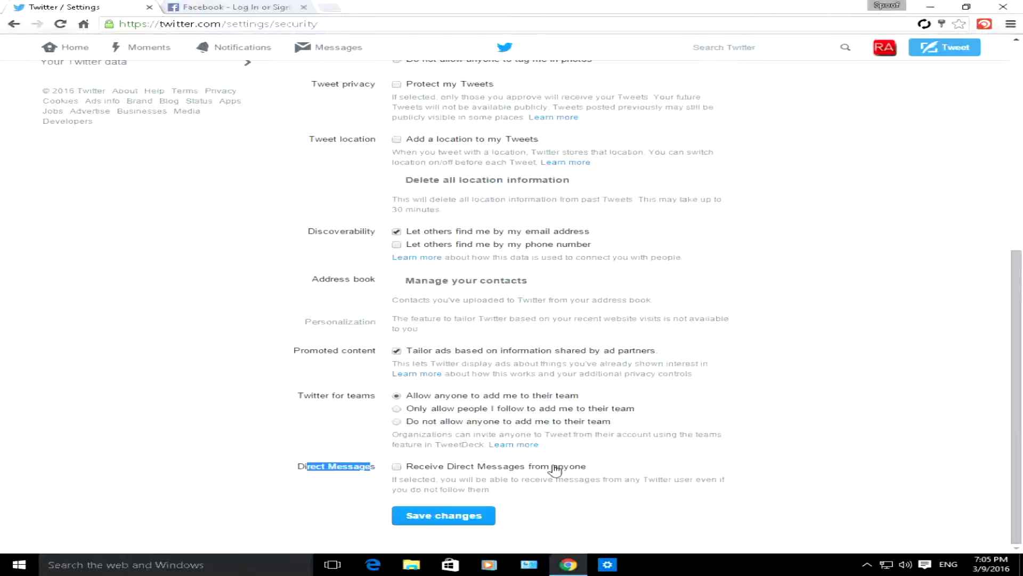
pyautogui.click(397, 467)
pyautogui.click(396, 467)
pyautogui.scroll(7, 373, 489)
pyautogui.scroll(-4, 427, 273)
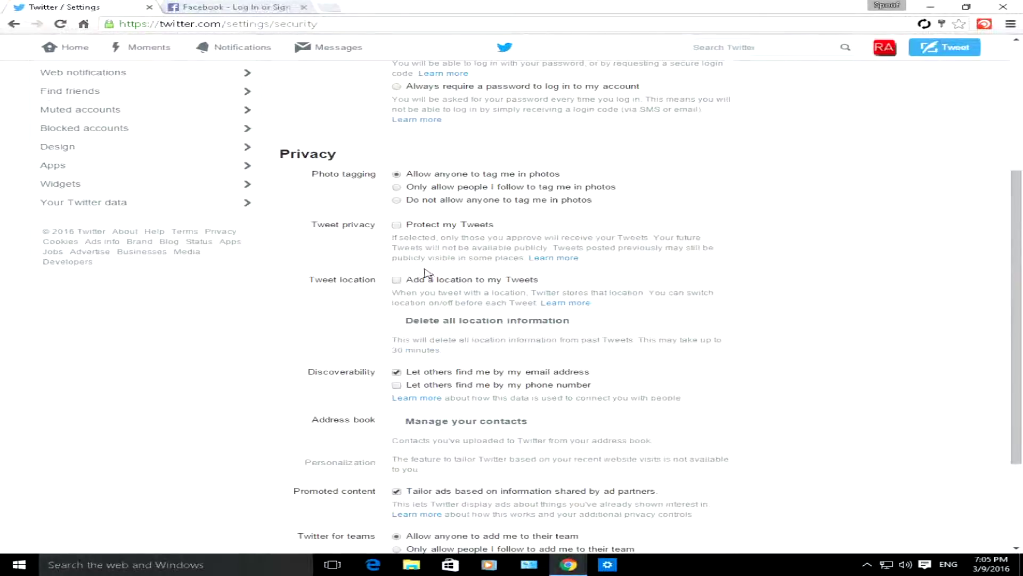